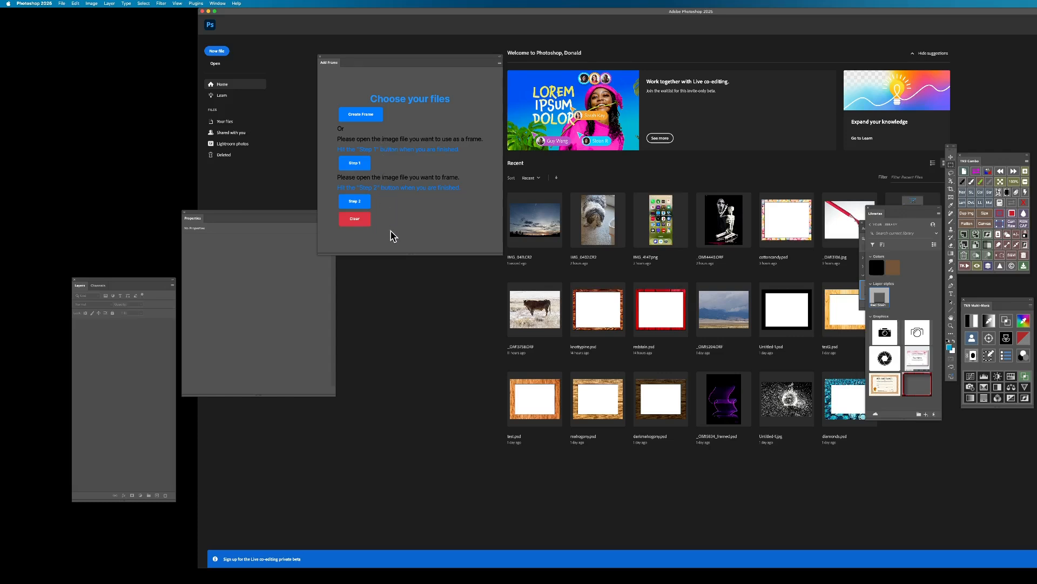
Start creating a new frame with a width of 5000 and a height of 4000.
click(362, 119)
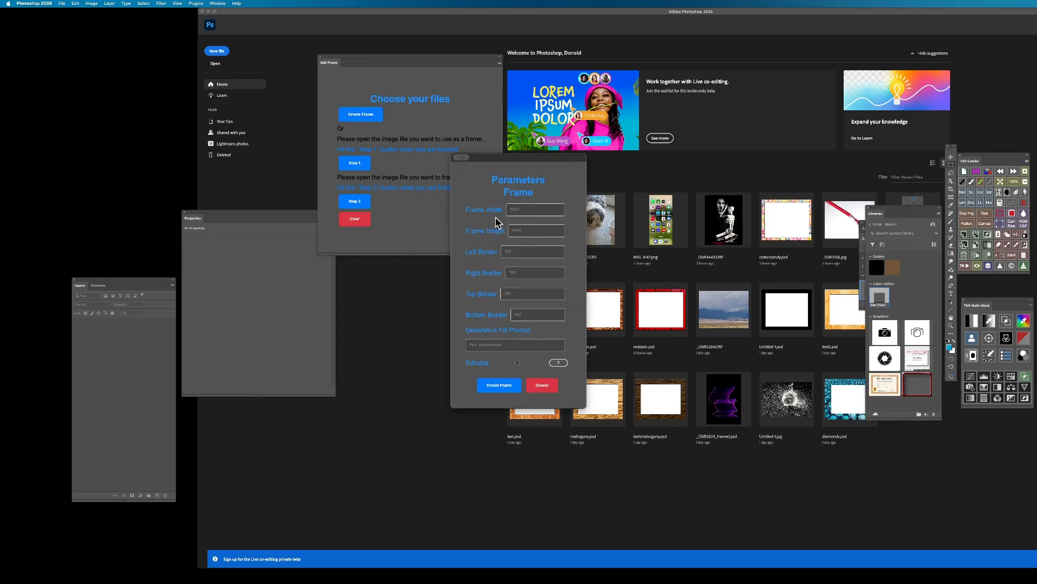
click(526, 210)
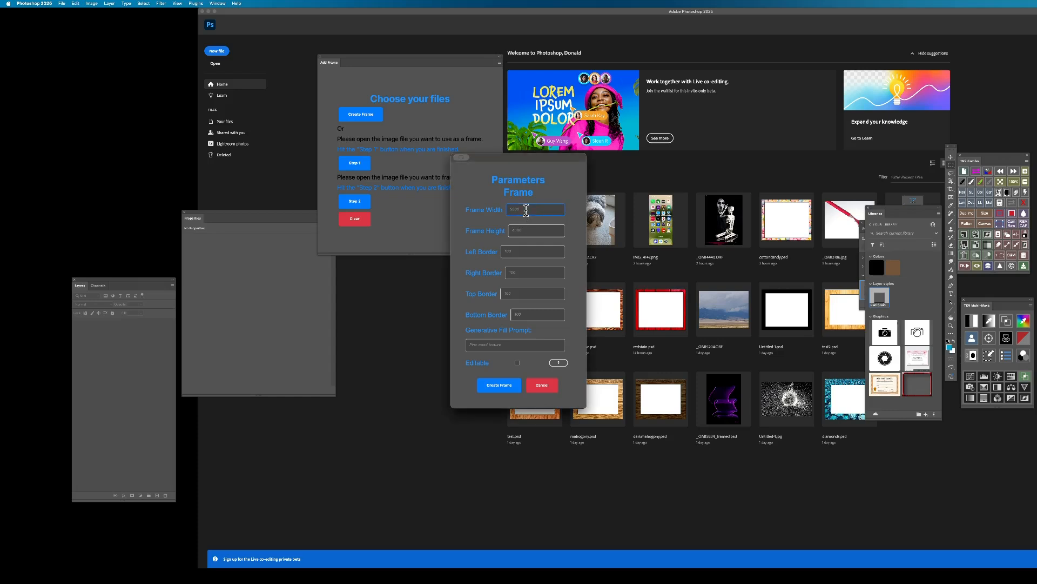
text(5000)
key(Tab)
text(4)
Keep all four borders at 250, enter the generative fill prompt "wicker rattan texture", enable Editable and generate the frame.
key(Tab)
key(Tab)
key(Tab)
key(Tab)
key(Tab)
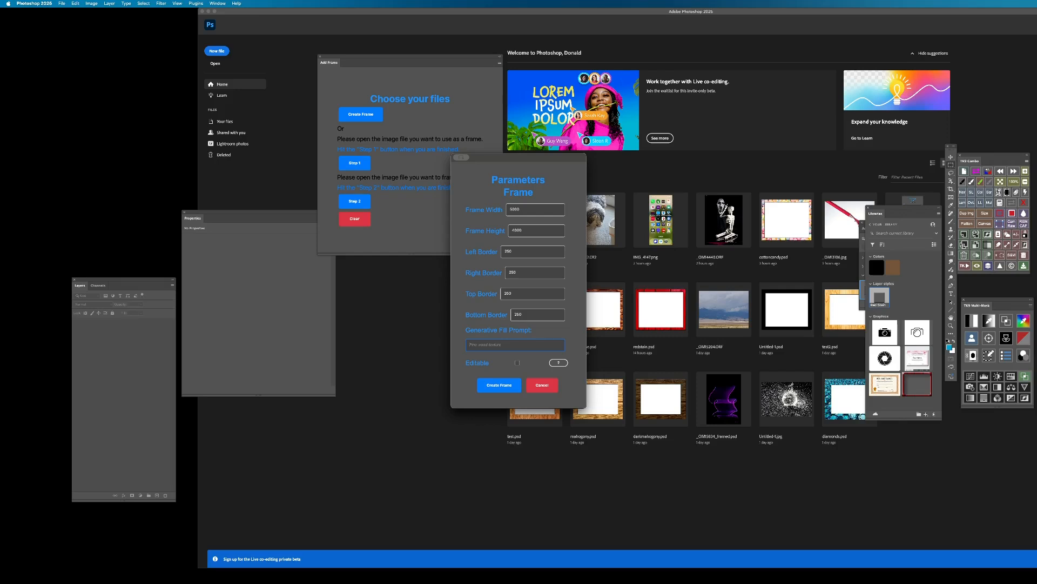
text(w)
click(517, 363)
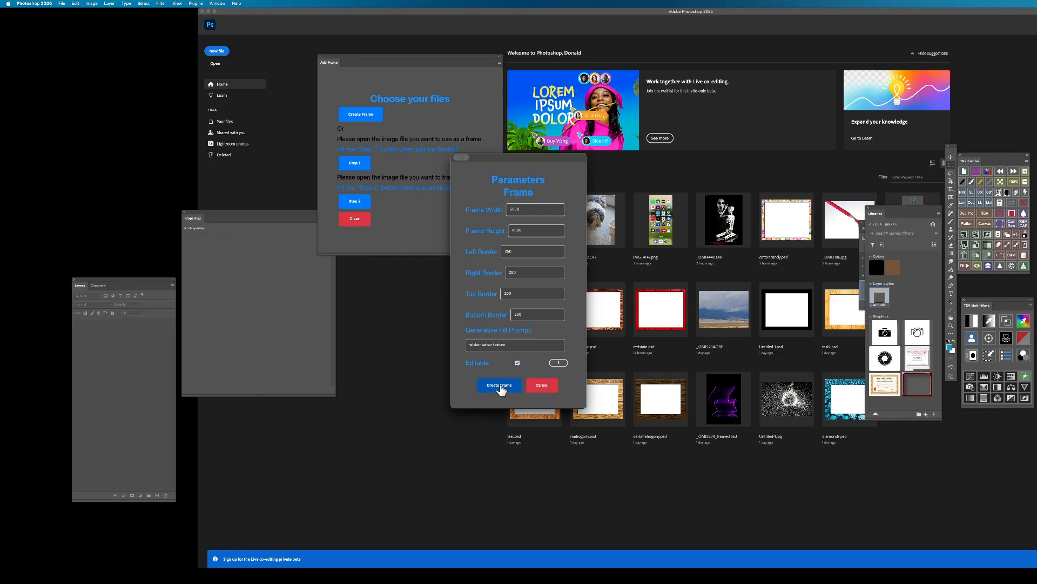
click(483, 388)
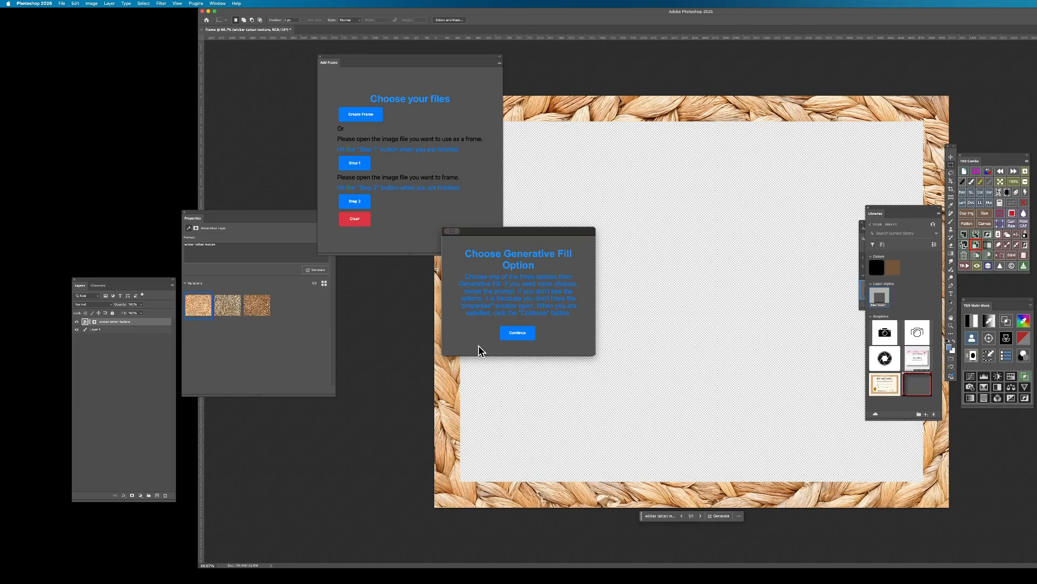
Compare the generated wicker textures, choose the third variation and continue building the frame.
click(230, 310)
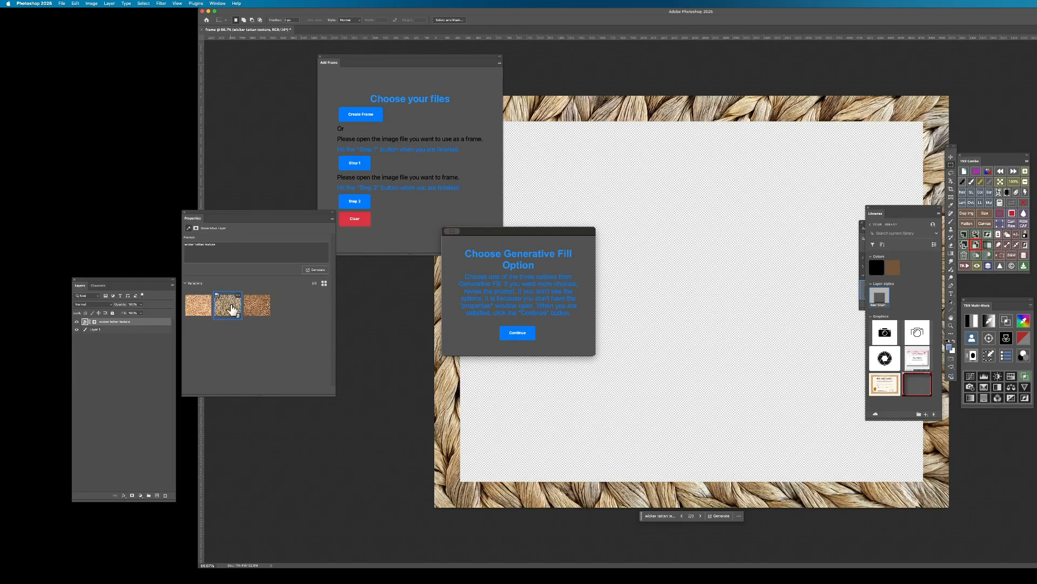
click(259, 310)
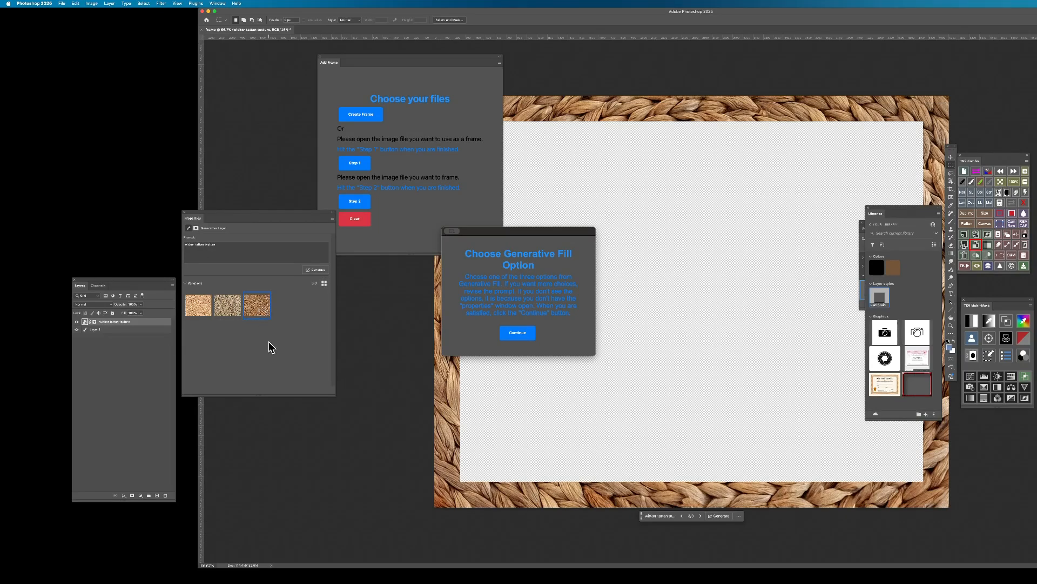
click(517, 336)
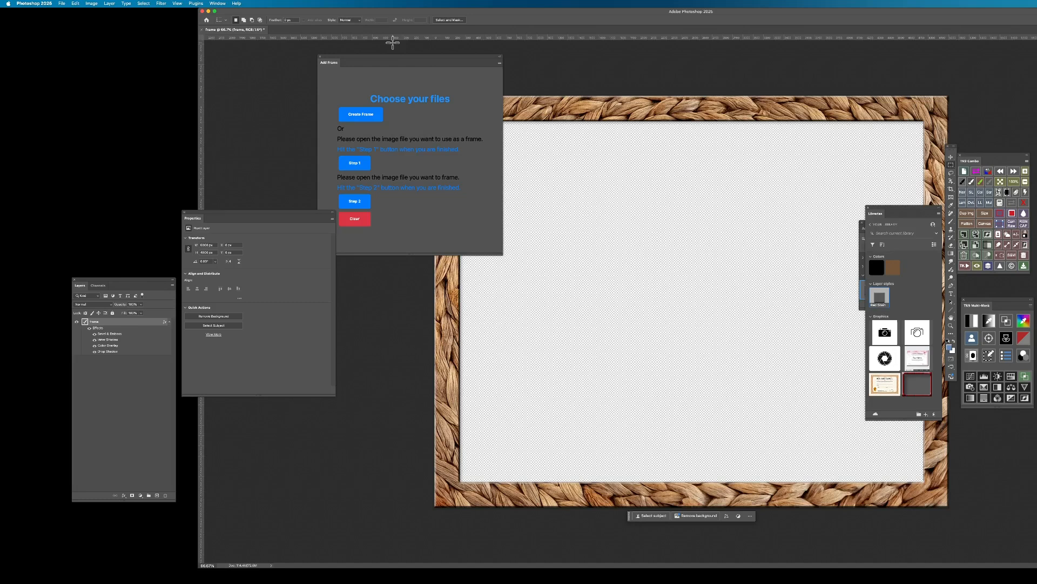
Assign the wicker document as the frame and the recent photo IMG_0411.CR2 as the image, and process them.
drag(398, 64, 309, 59)
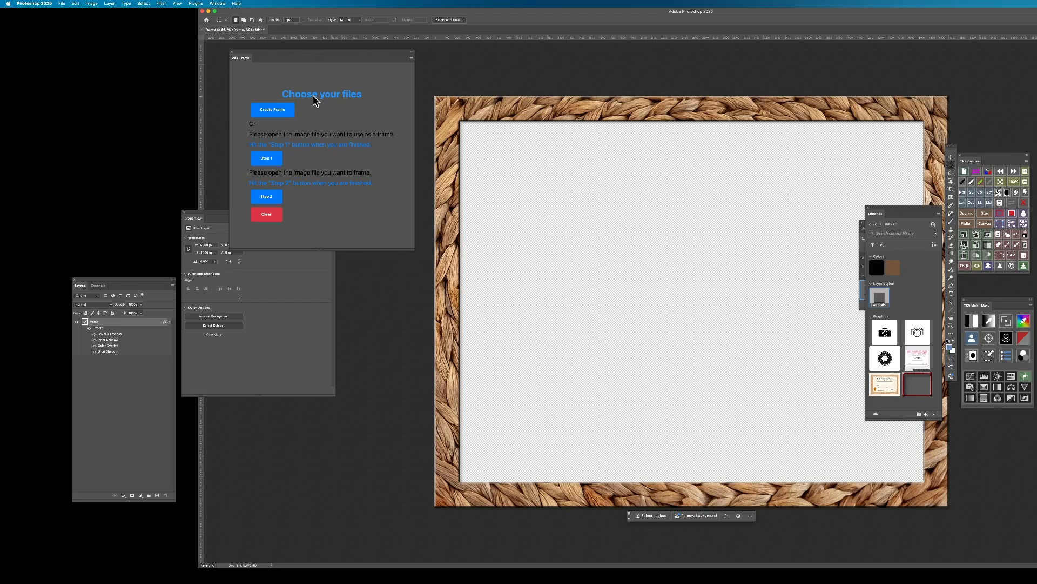
click(272, 162)
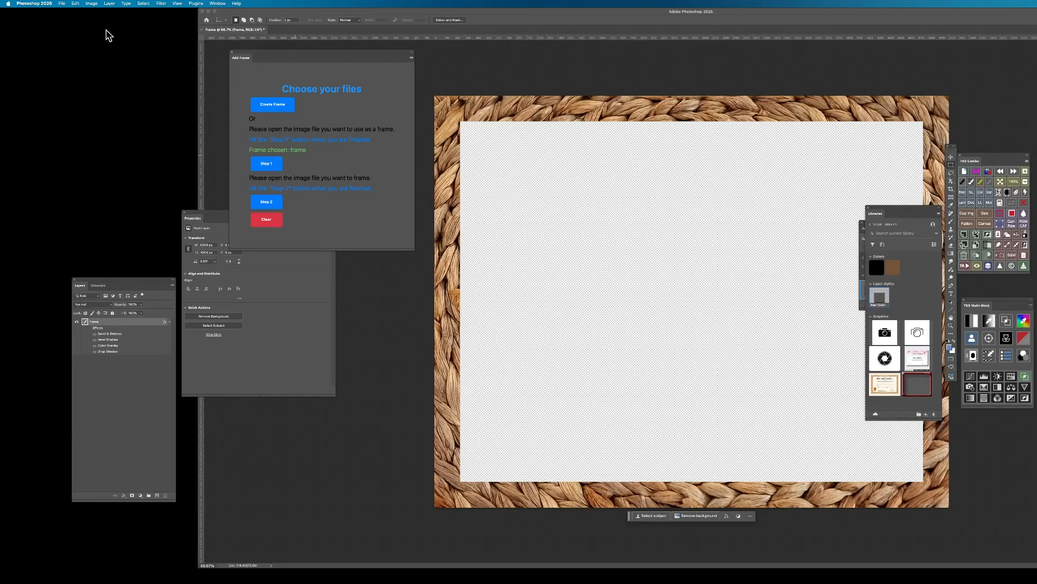
click(61, 4)
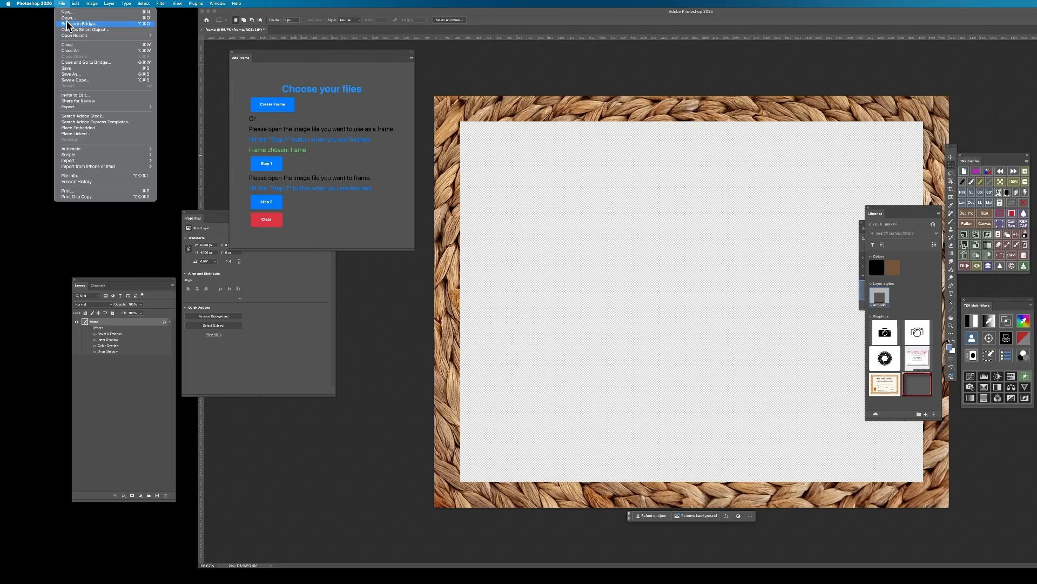
mouse_move(102, 35)
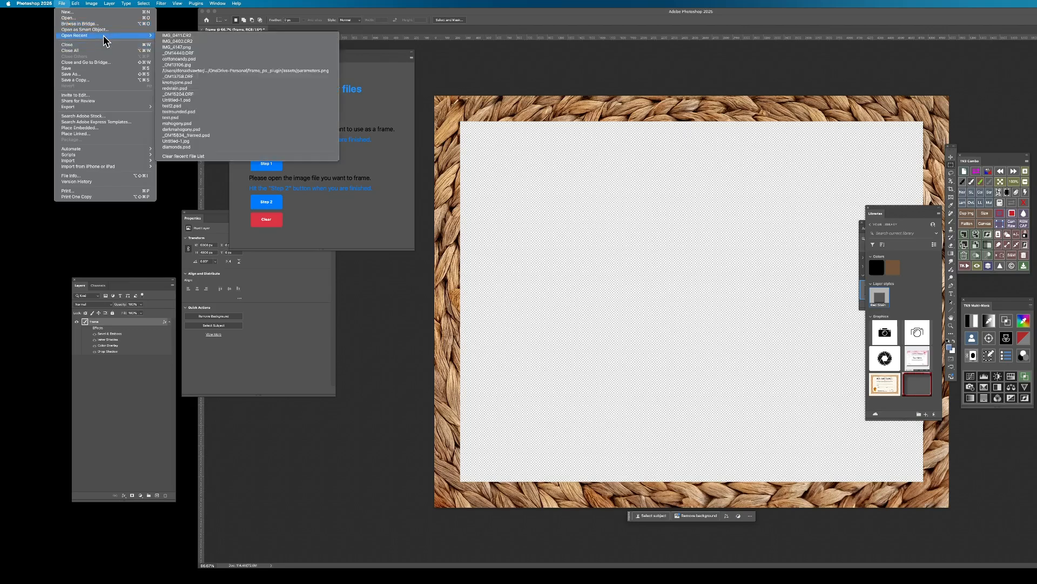
click(188, 36)
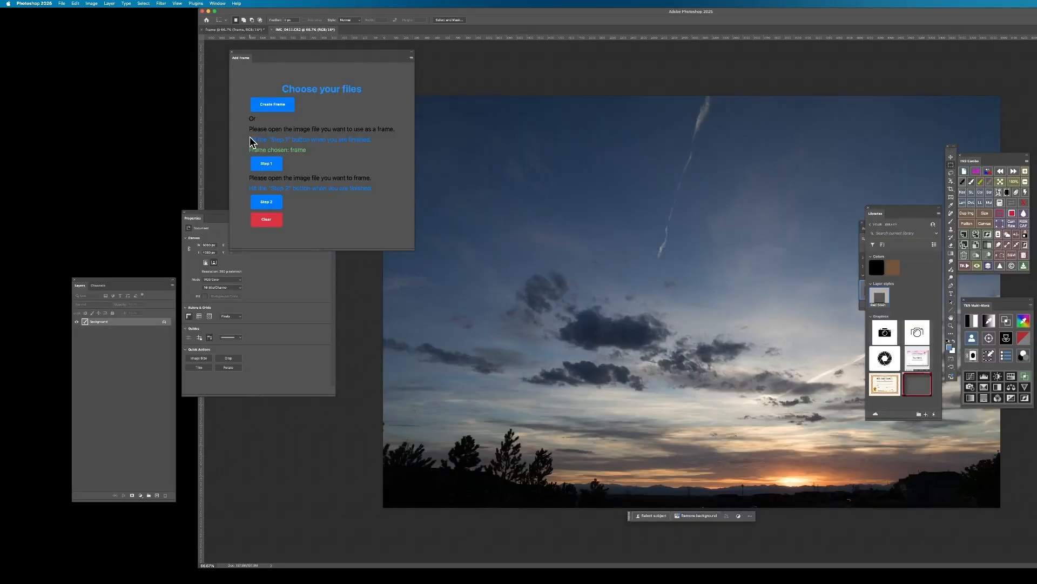
click(266, 204)
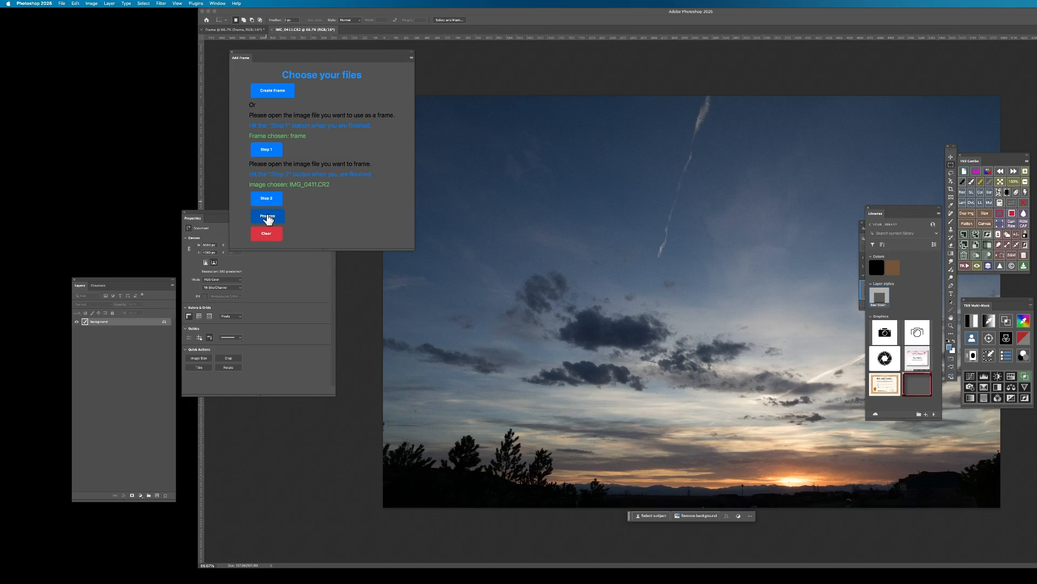
click(269, 217)
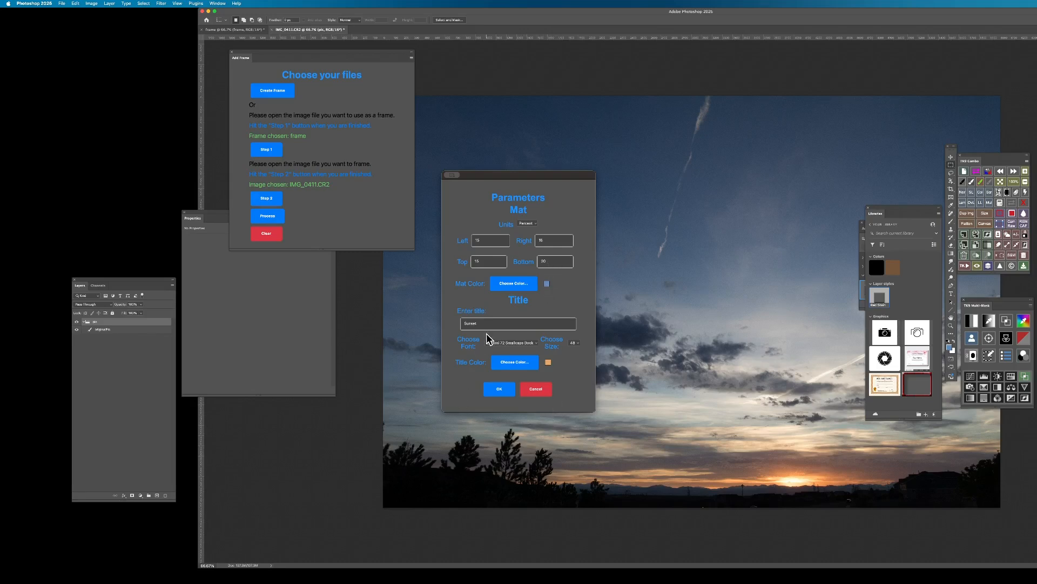
Set the mat color by sampling the blue sky to the right of the contrail in the photo.
click(511, 286)
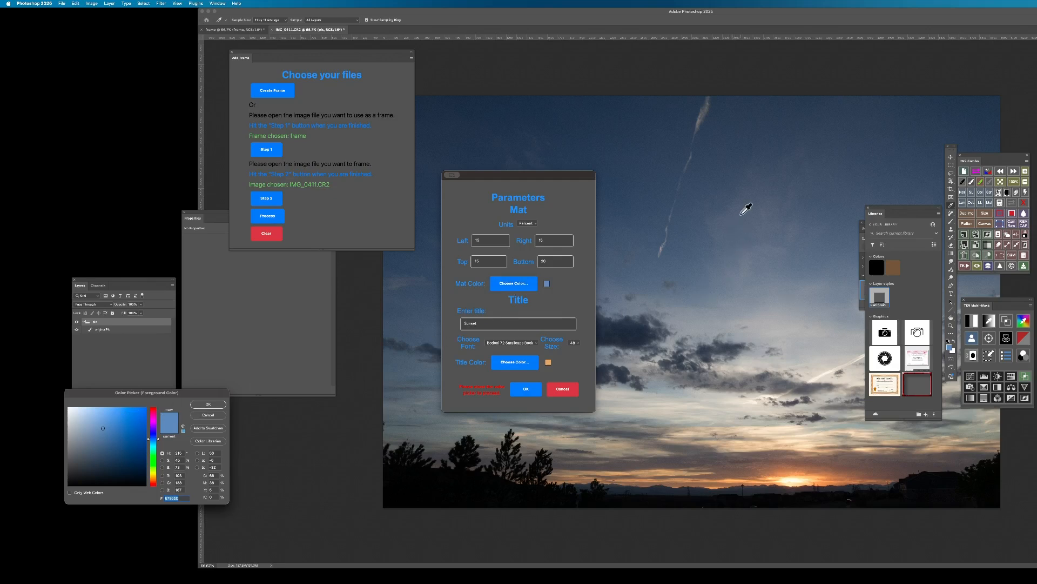
click(742, 213)
click(209, 405)
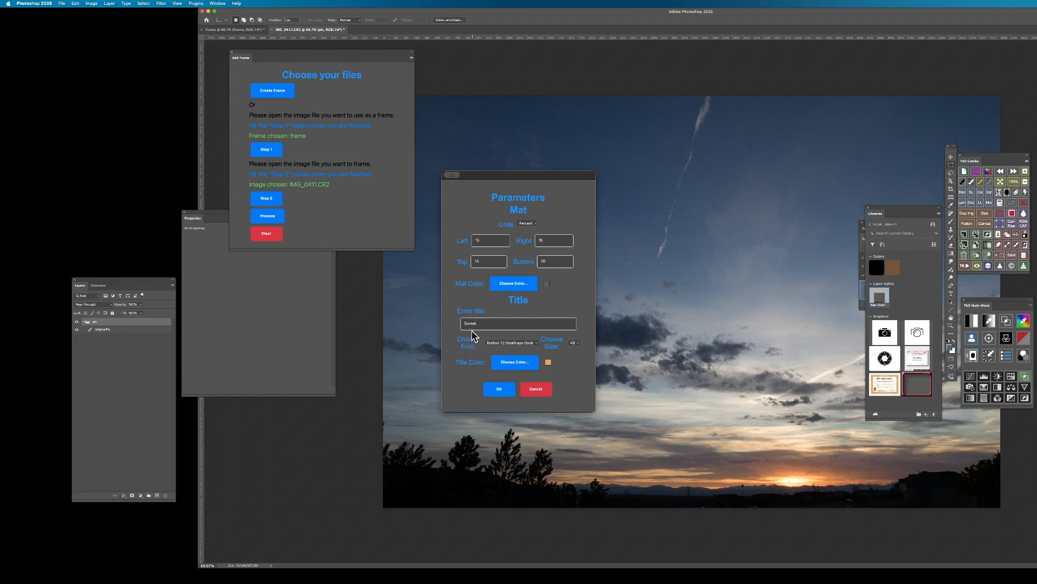
Set the title to "Sunset with Pine Trees" in Baskerville Bold Italic and change its font size.
double_click(504, 323)
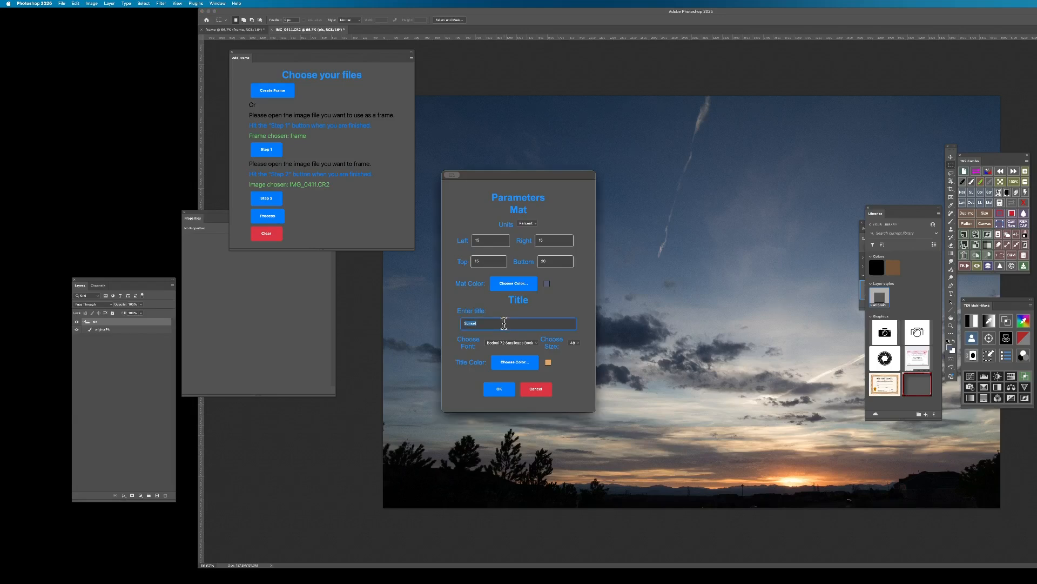
text(S)
click(531, 345)
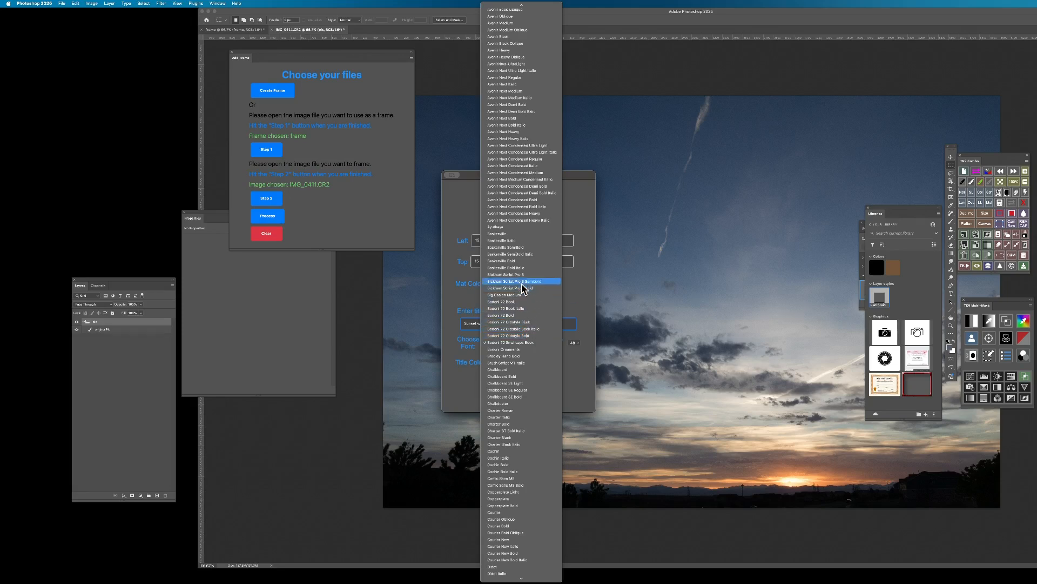
click(520, 268)
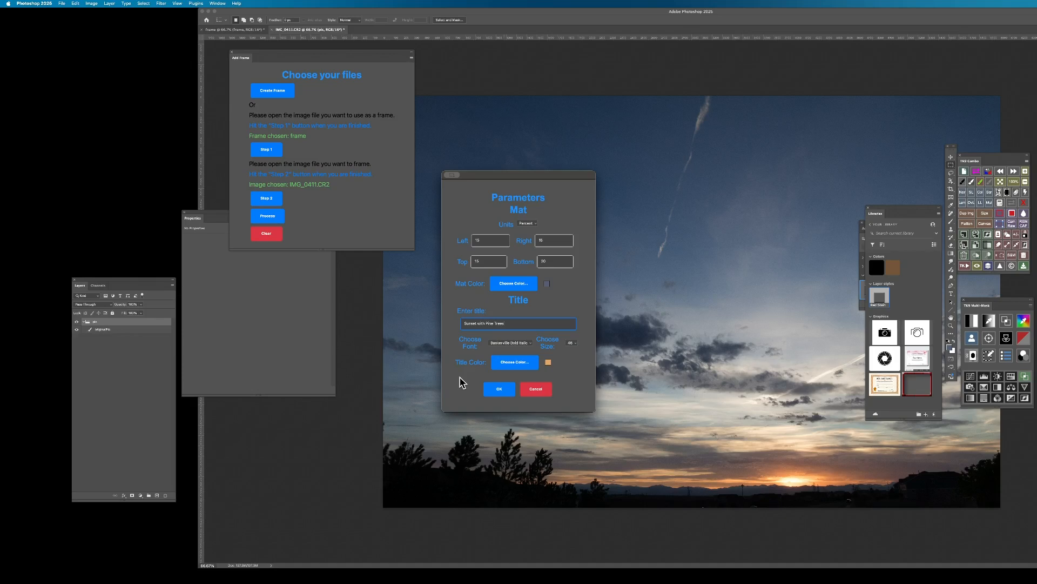
click(575, 346)
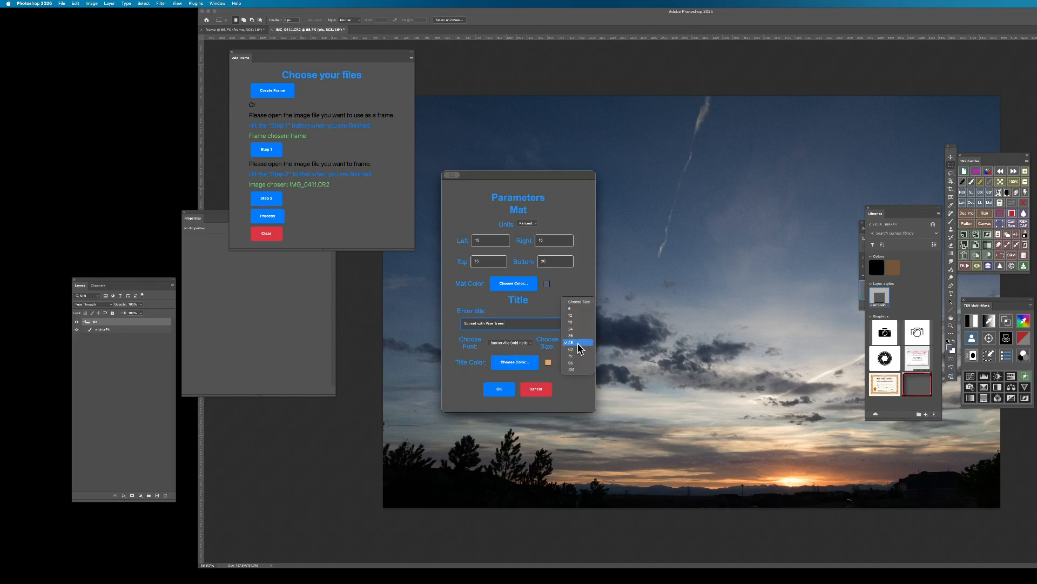
click(576, 340)
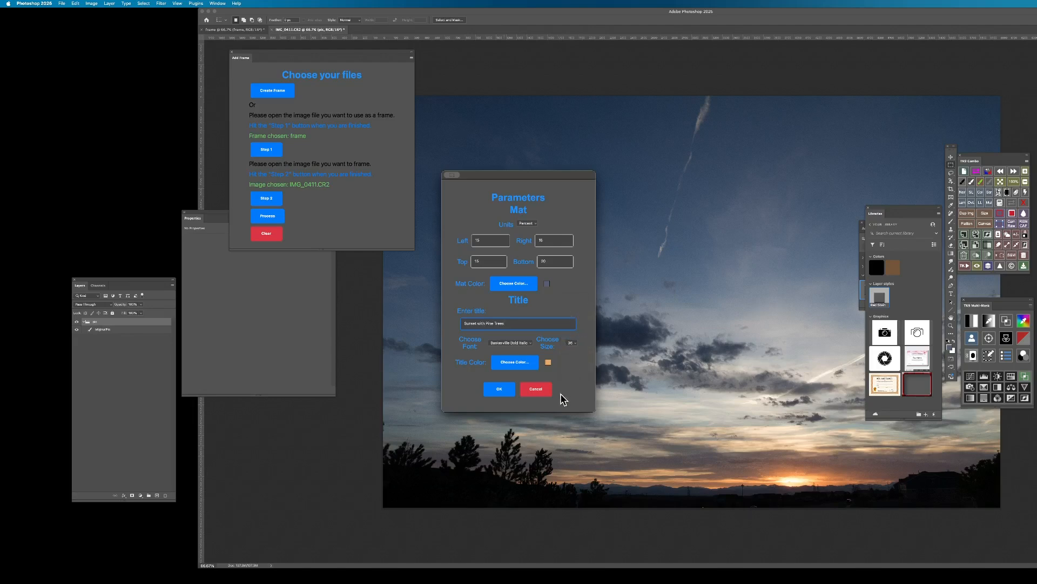
Sample the title color from the orange glow near the horizon, make it more saturated, and apply the mat and title parameters.
click(517, 367)
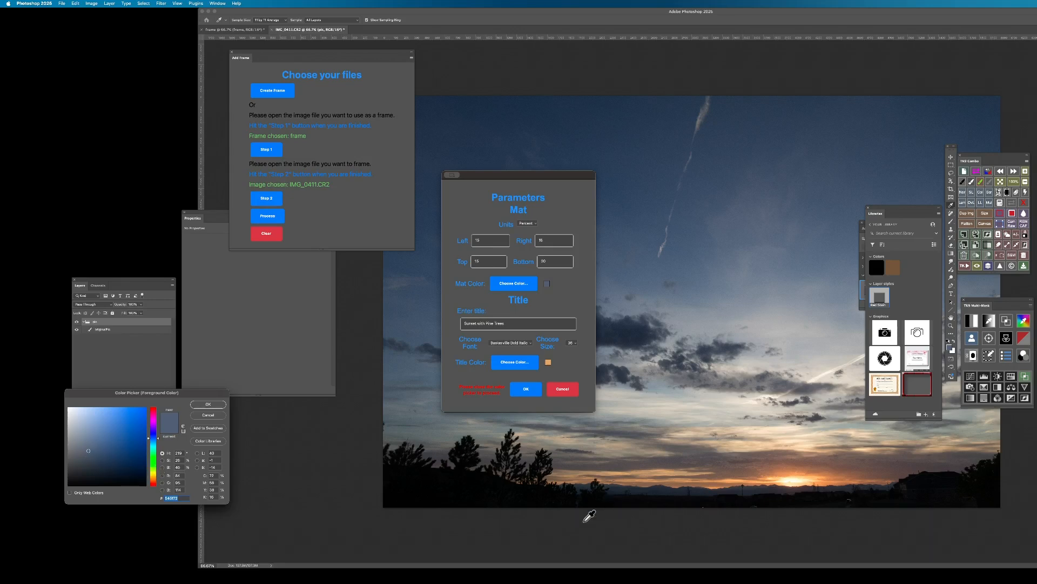
click(667, 475)
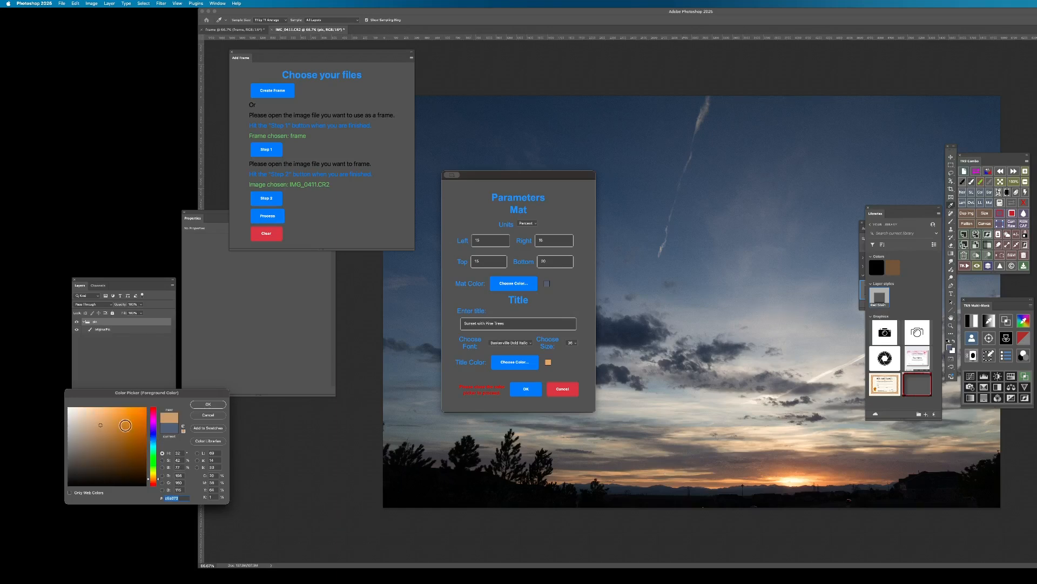
drag(97, 427, 117, 422)
click(211, 404)
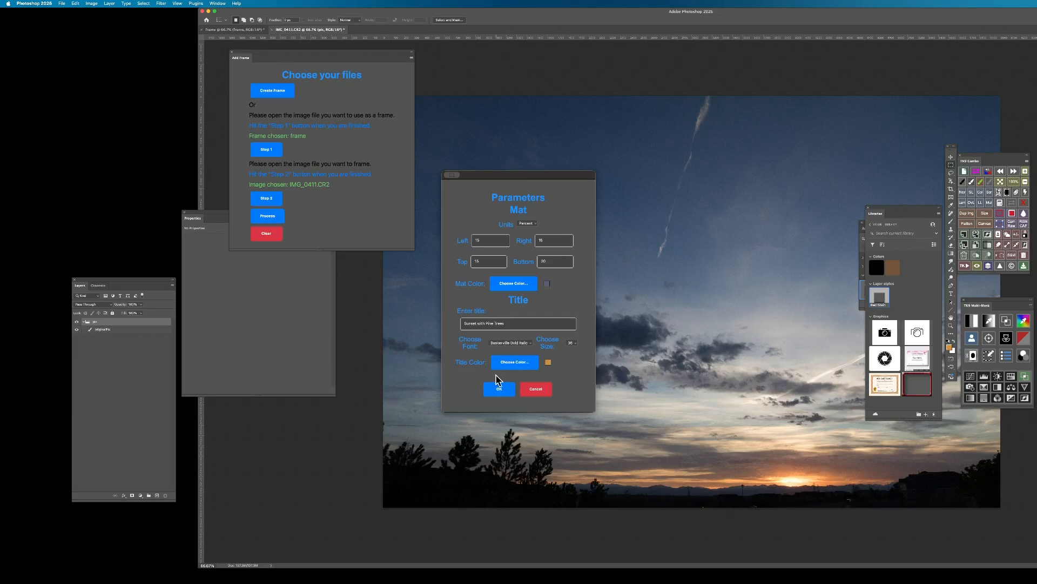
click(498, 391)
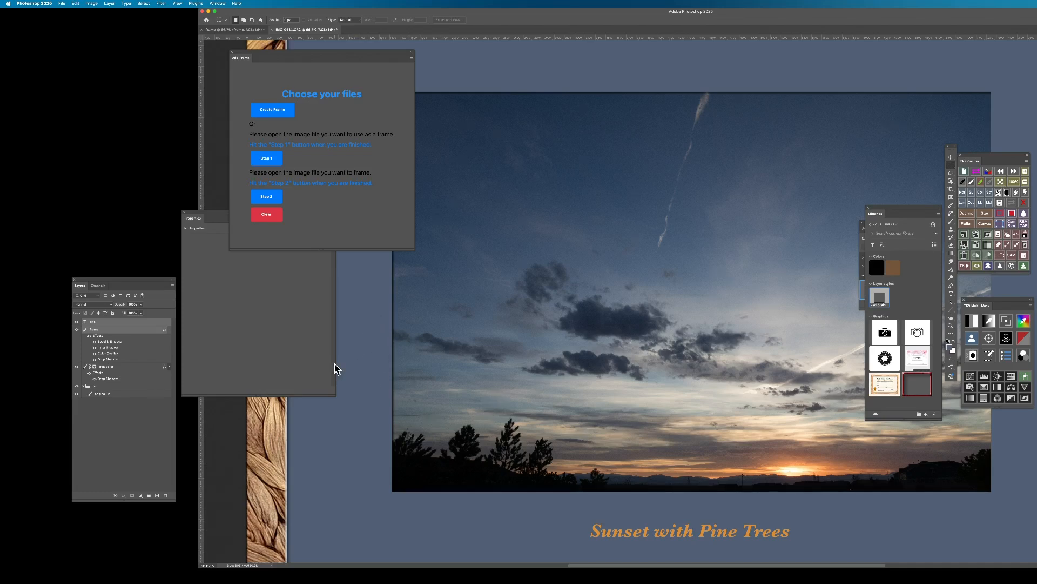
Move the Libraries and Styles panels off the framed picture and place the Layers panel beside it.
key(super+minus)
key(super+minus)
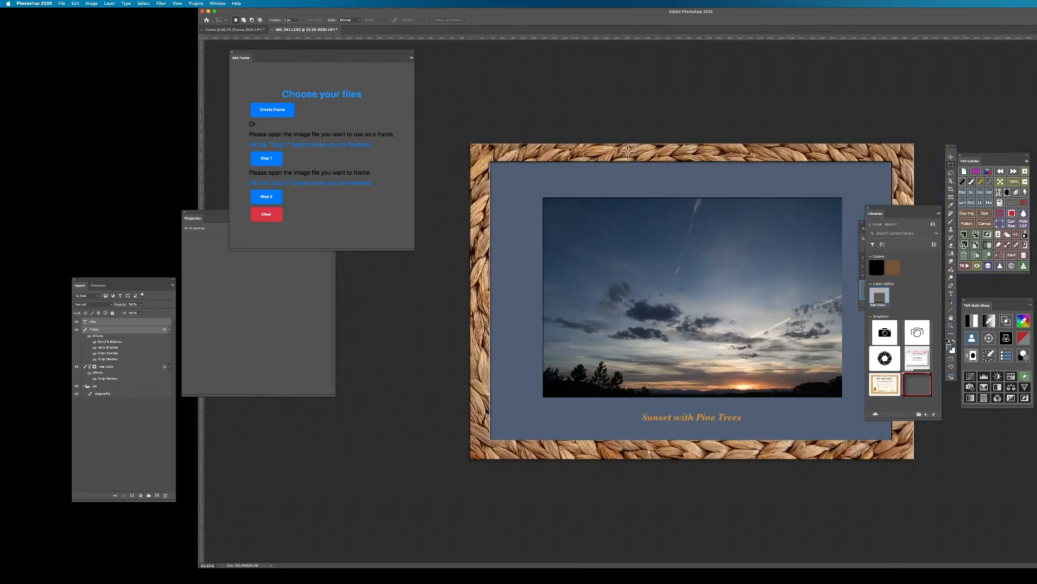
drag(906, 209, 1011, 317)
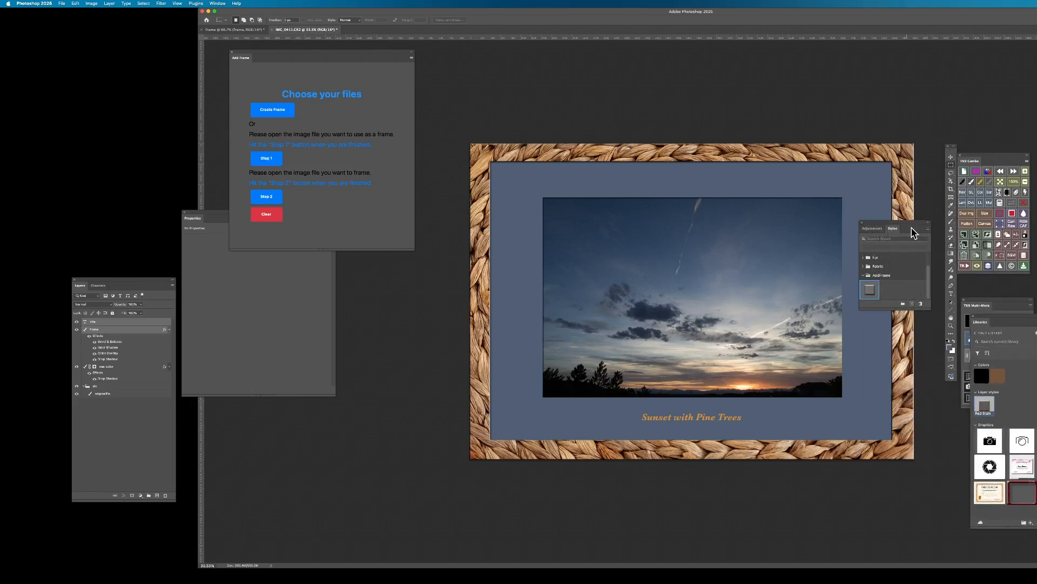
drag(907, 223, 1000, 223)
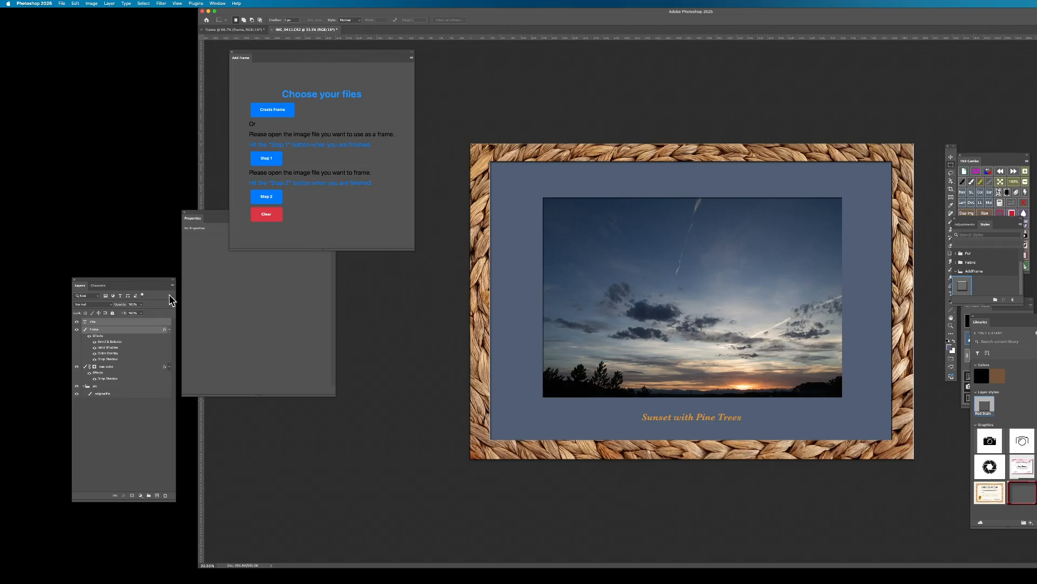
drag(133, 287, 420, 290)
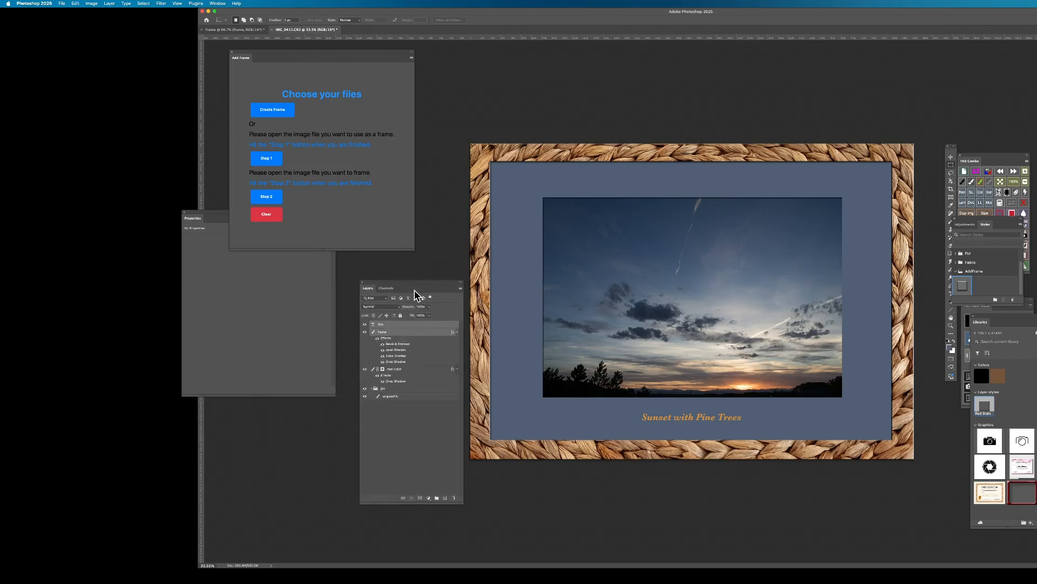
Toggle the visibility of the title and frame layers to inspect what each contributes, and hide both.
click(364, 324)
click(365, 324)
click(365, 332)
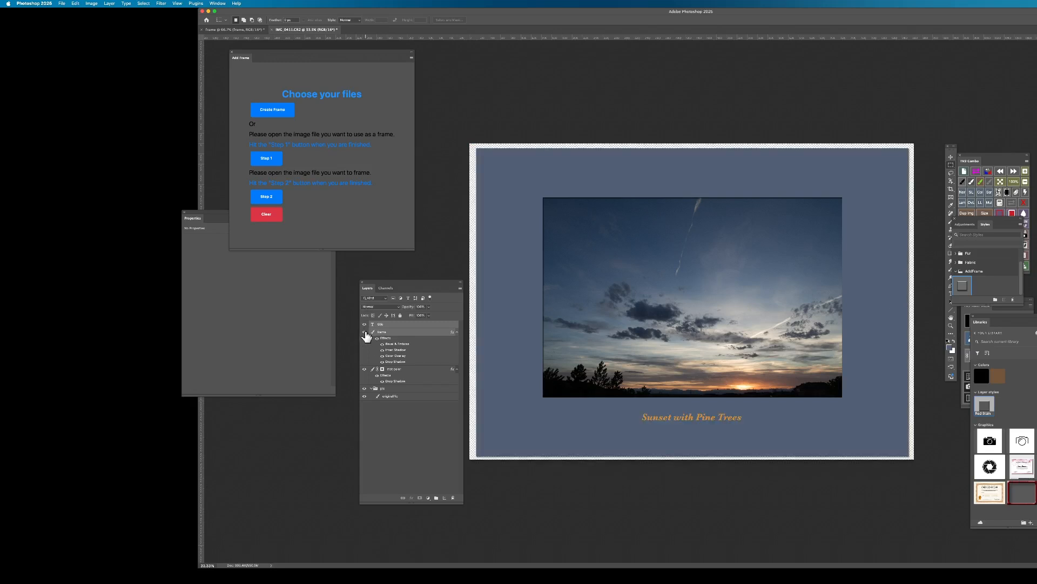
click(365, 332)
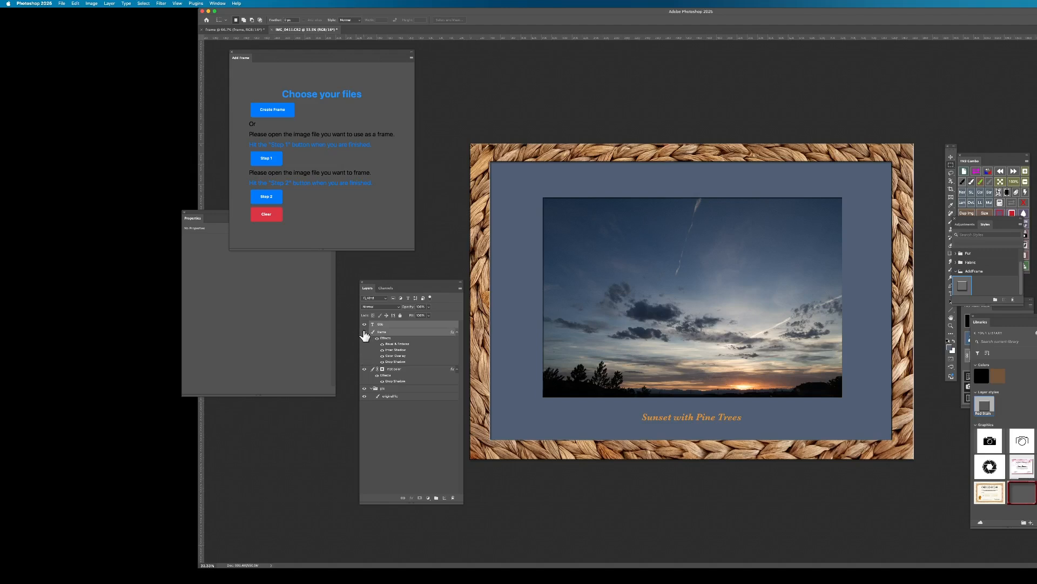
click(364, 334)
click(364, 324)
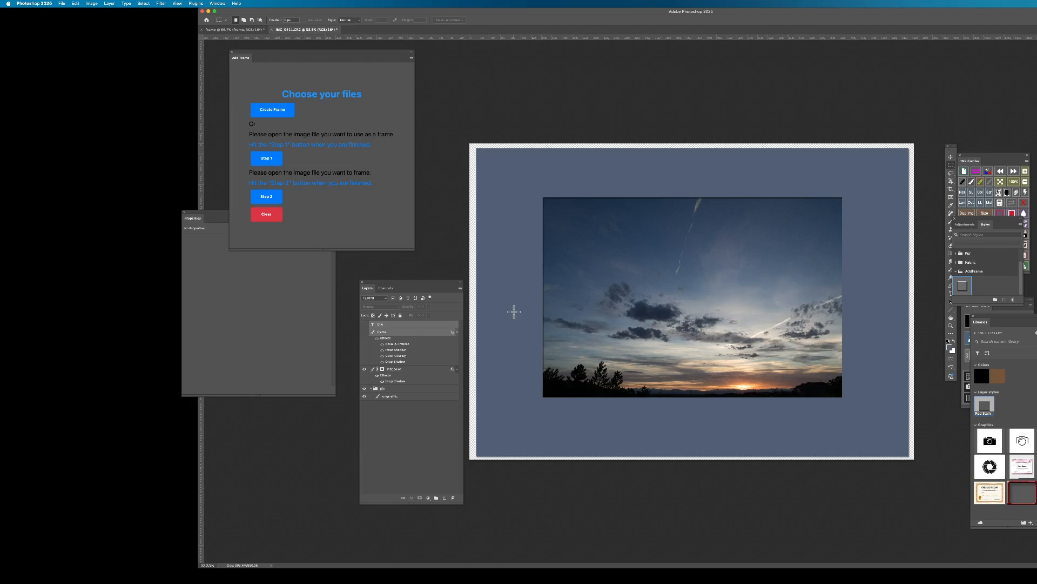
Toggle the photo group, frame and mat color layers to inspect each one, and turn every layer back on.
click(365, 389)
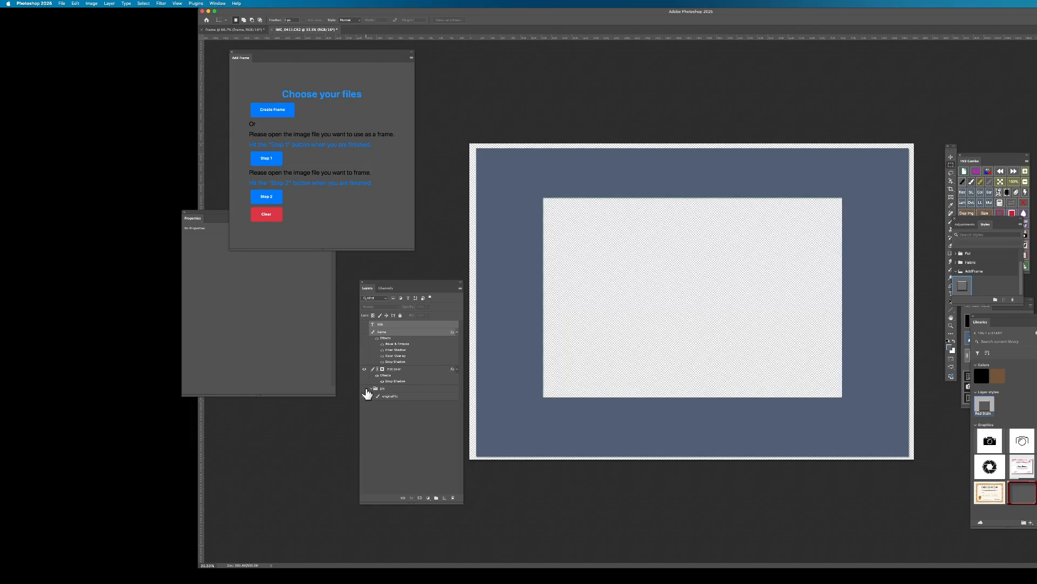
click(364, 331)
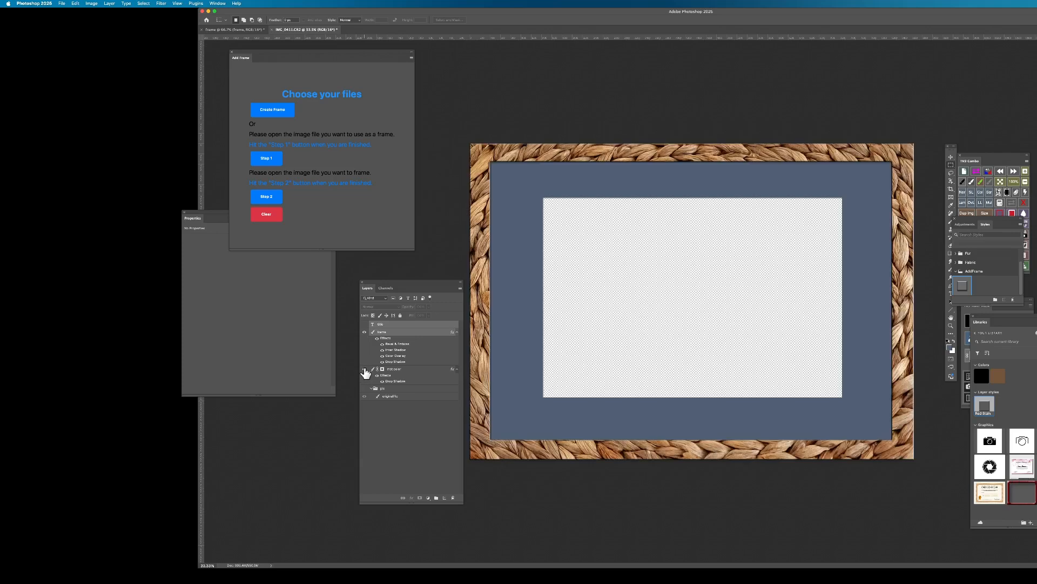
click(365, 368)
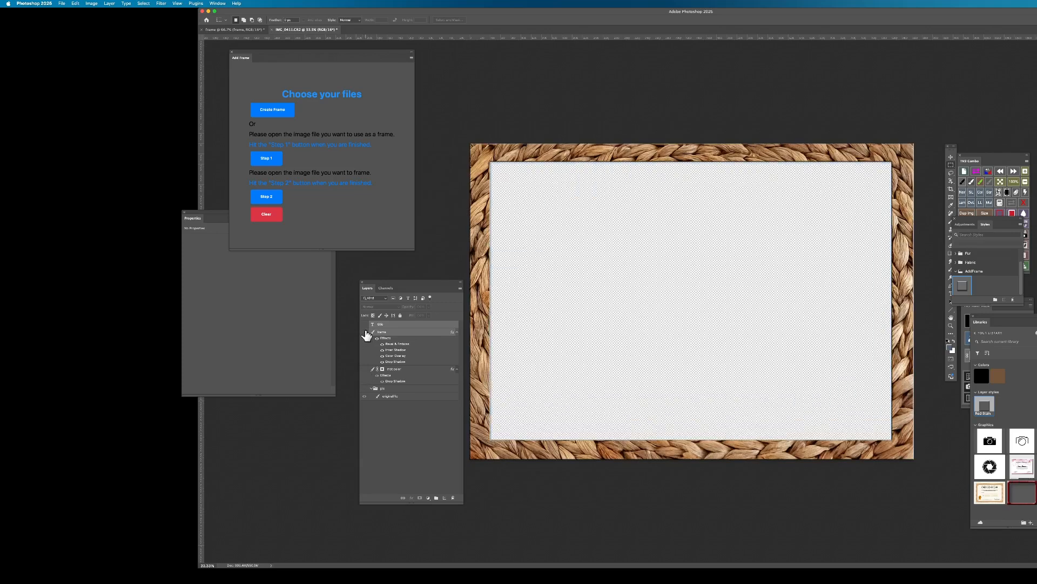
click(364, 332)
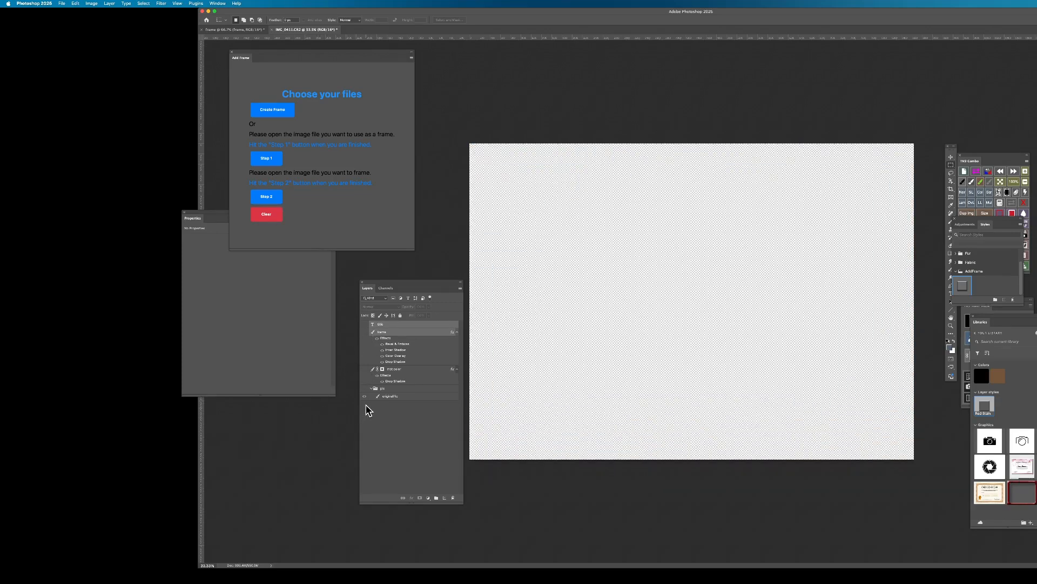
click(365, 388)
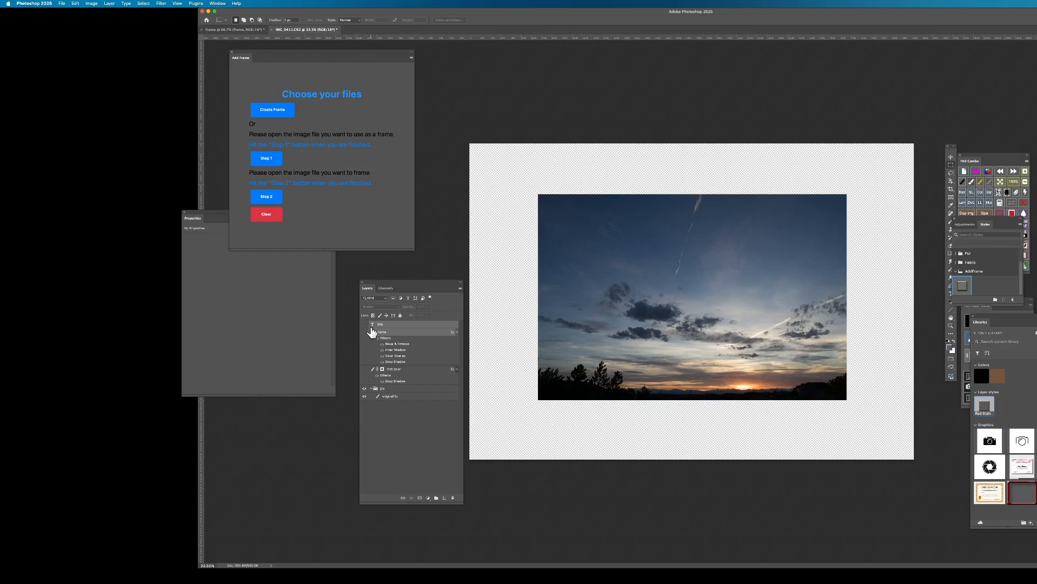
drag(366, 325, 366, 385)
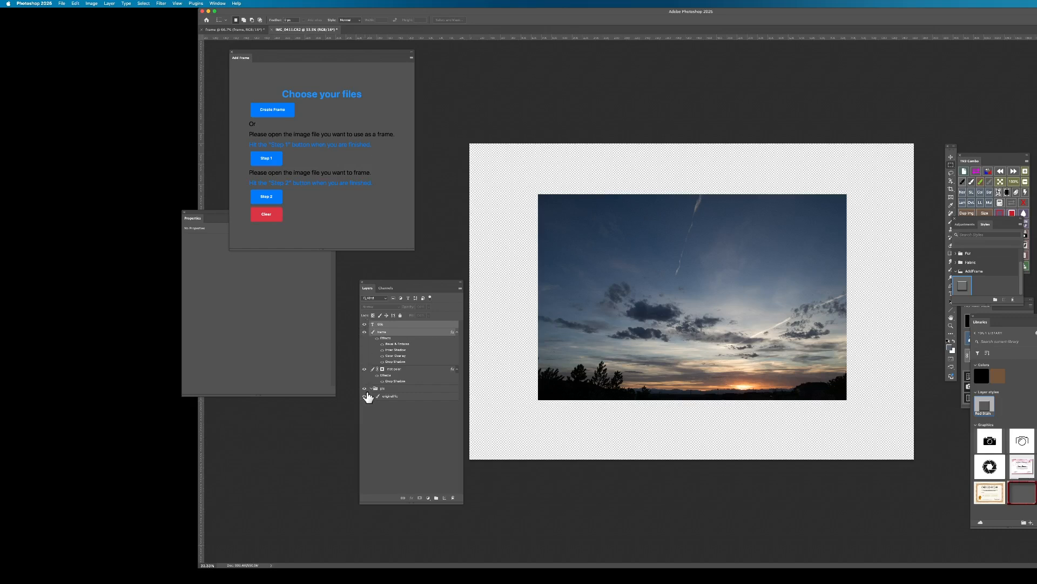